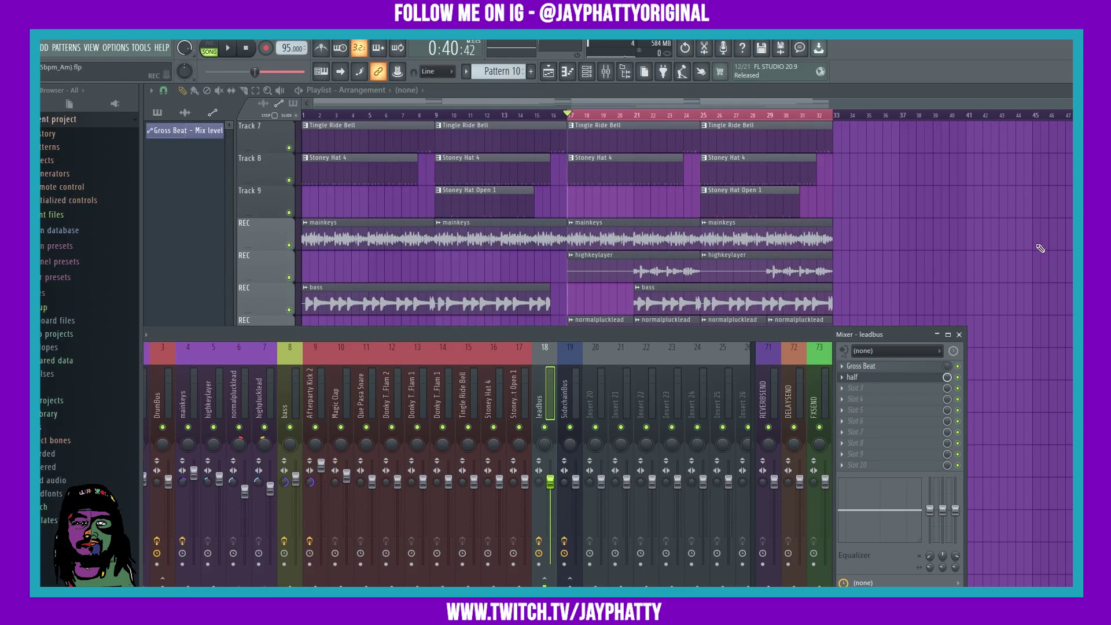
# - Open the leadbus 'half' Gross Beat slot and play back to hear its 1/2 Speed effect
pyautogui.press('F9')
pyautogui.press('F9')
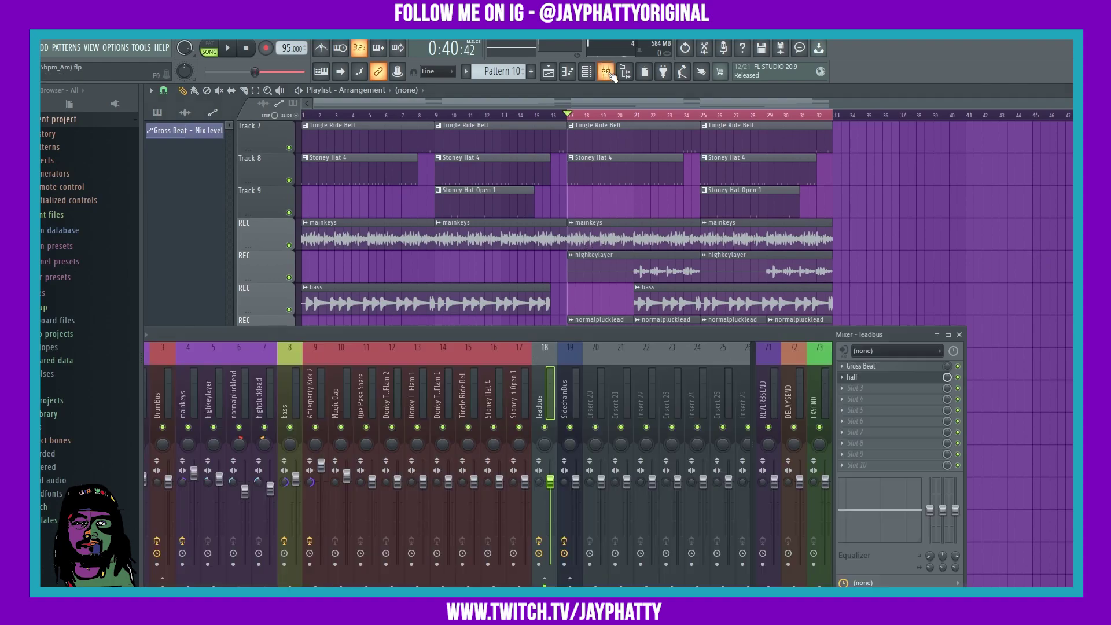
pyautogui.click(860, 381)
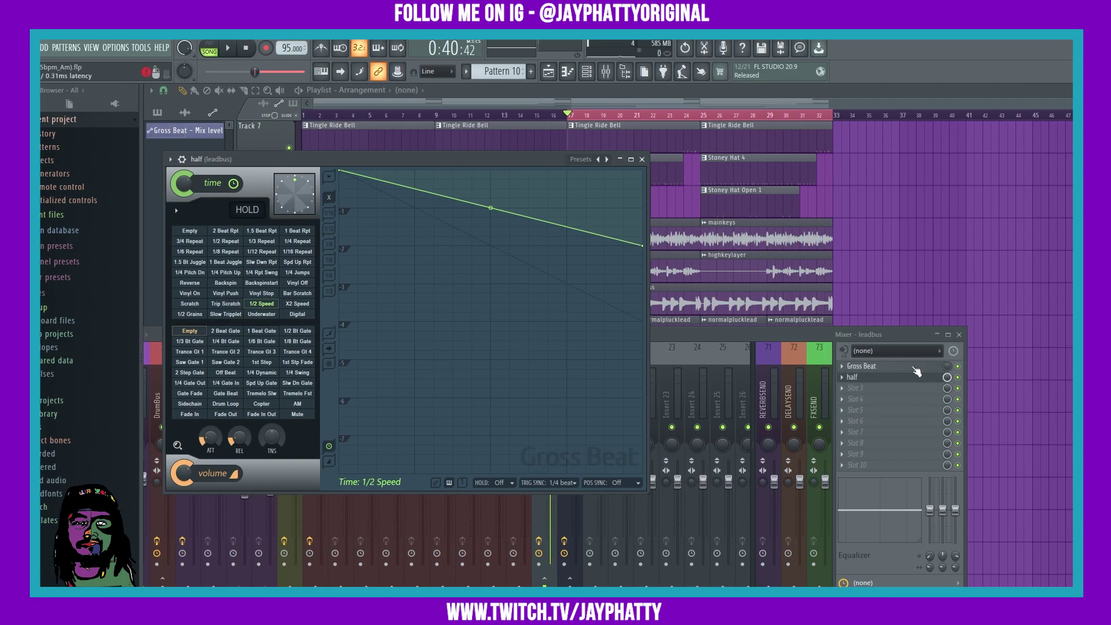
pyautogui.click(900, 338)
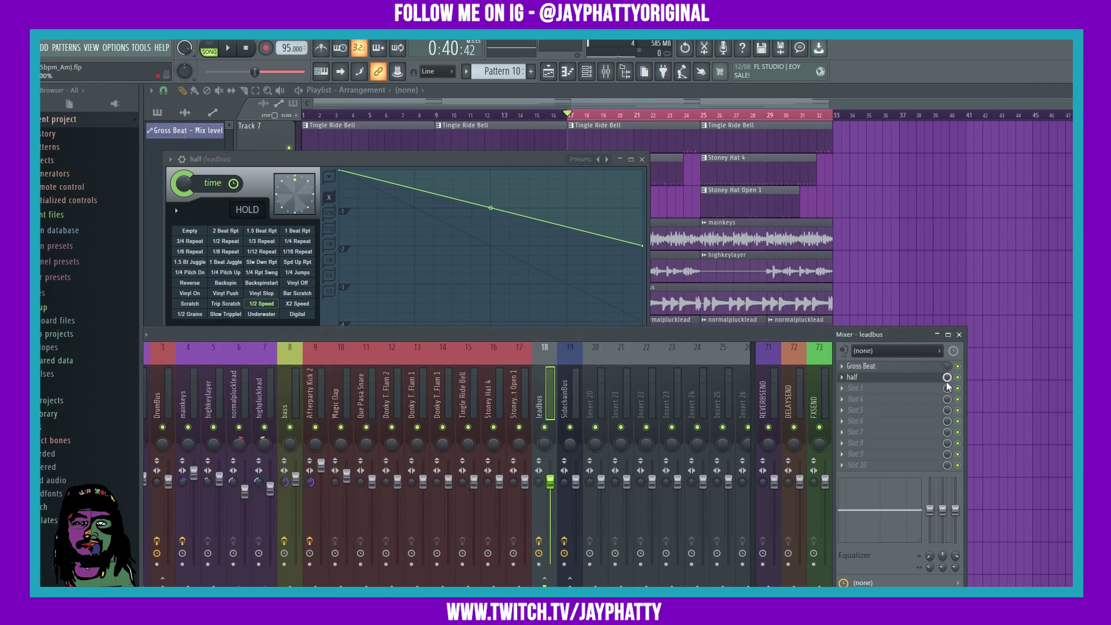
pyautogui.press('space')
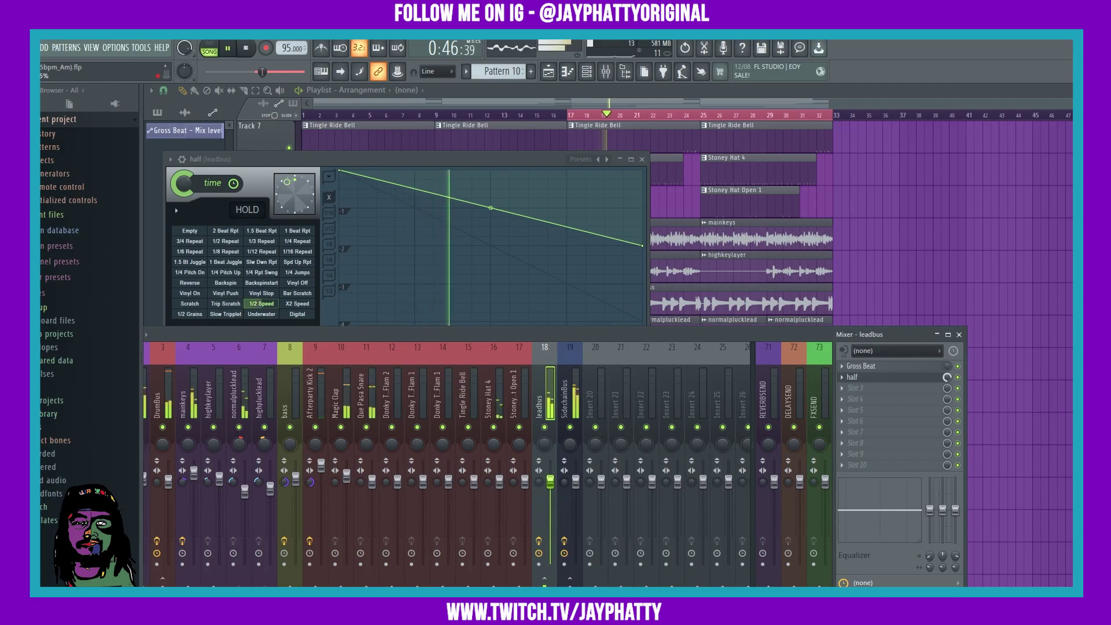
pyautogui.press('space')
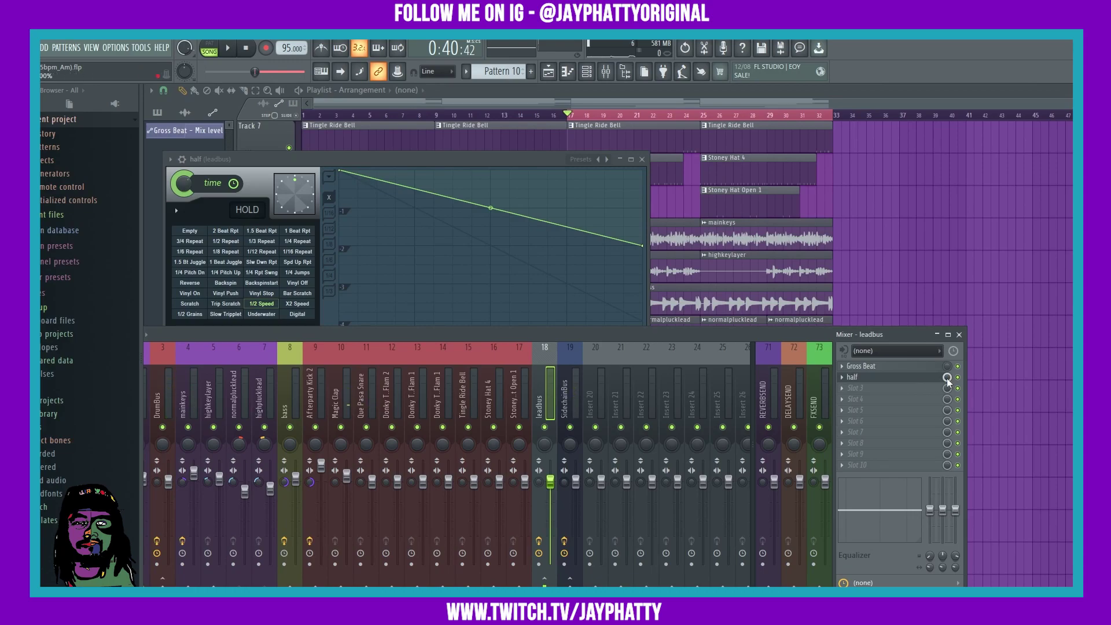
# - Create an automation clip for the half slot's mix level, placed on Track 17 at bar 17
pyautogui.rightClick(948, 379)
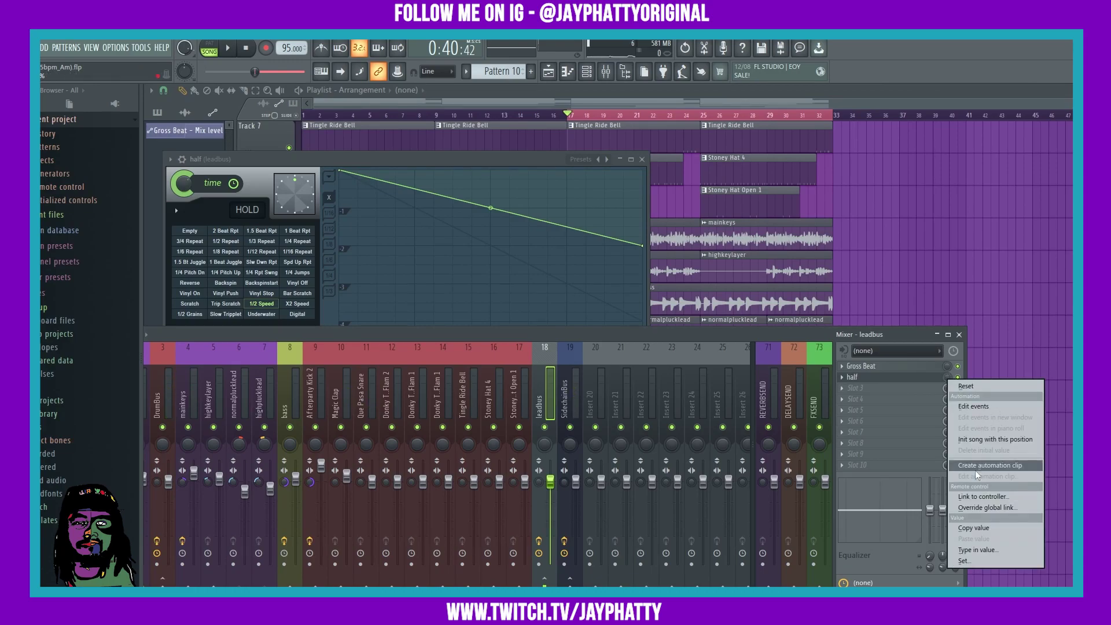
pyautogui.click(974, 467)
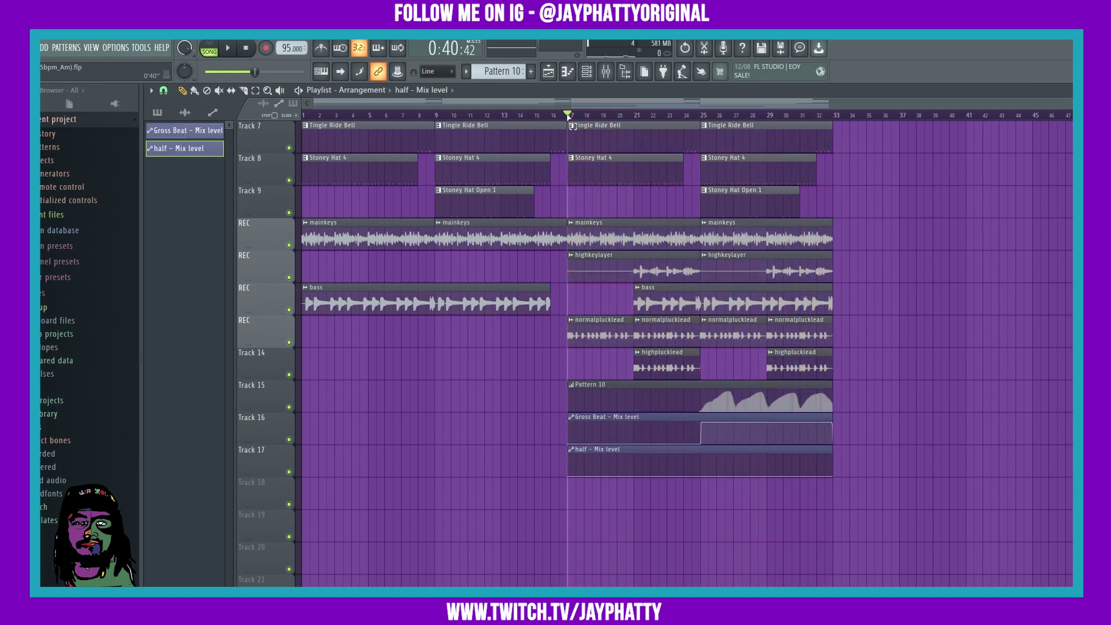
pyautogui.moveTo(572, 126); pyautogui.dragTo(834, 141)
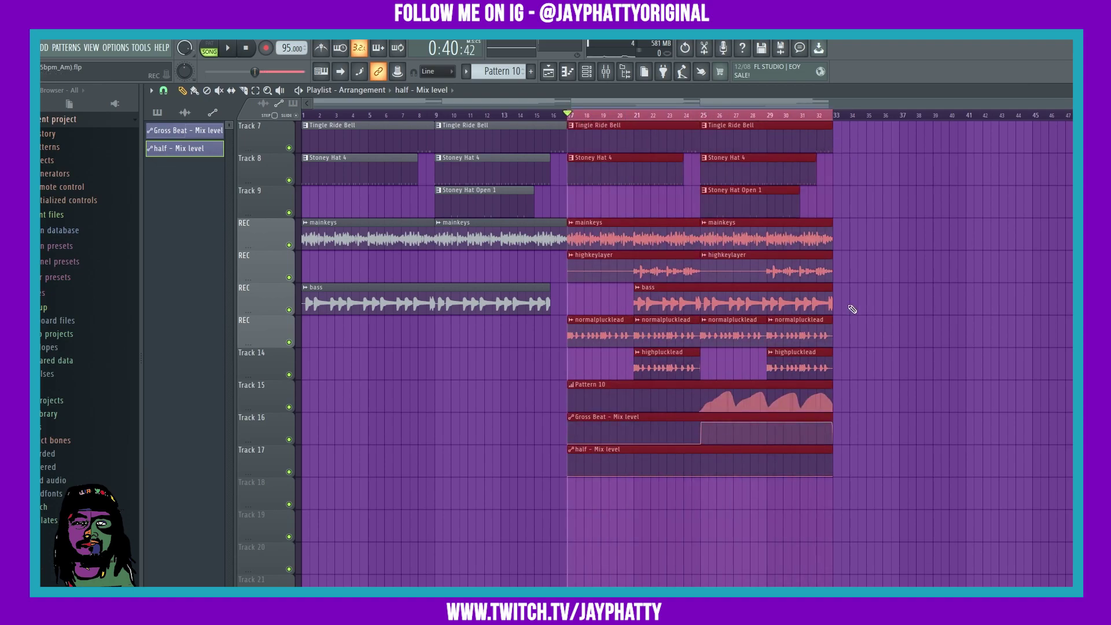
pyautogui.click(944, 340)
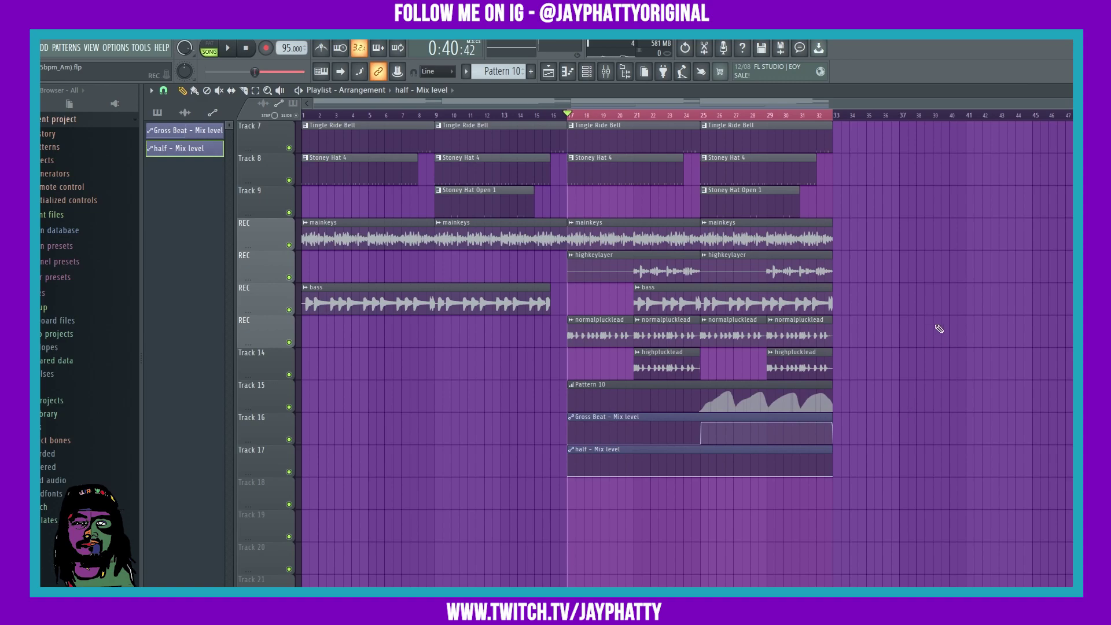
pyautogui.scroll(1, 724, 120)
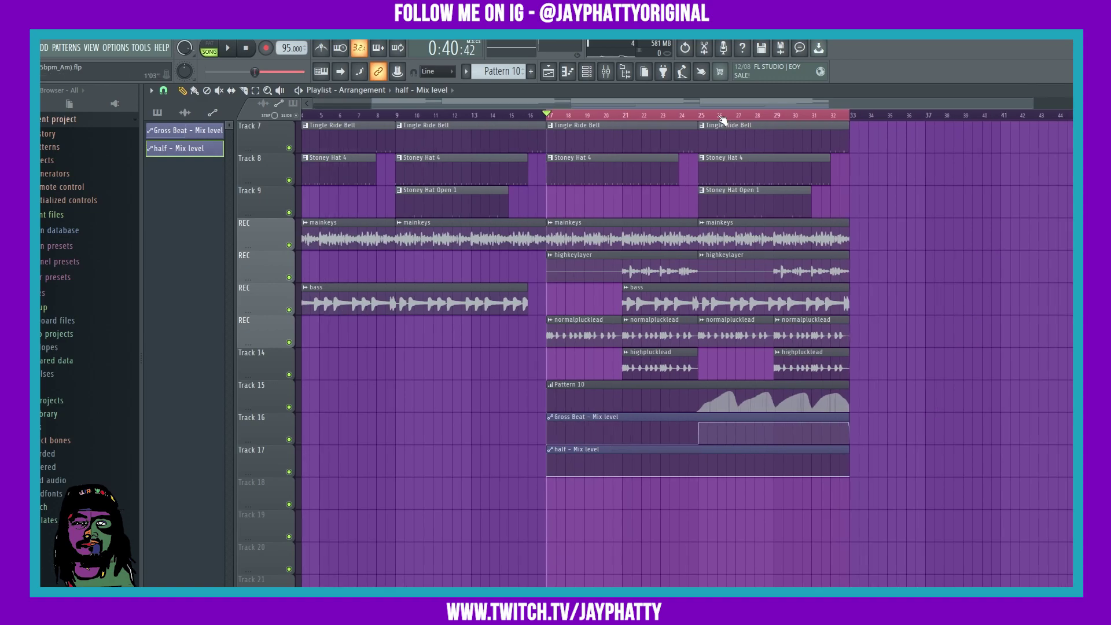
# - Open the 'half - Mix level' clip in the automation editor and zoom in
pyautogui.doubleClick(614, 452)
pyautogui.moveTo(325, 183); pyautogui.dragTo(405, 173)
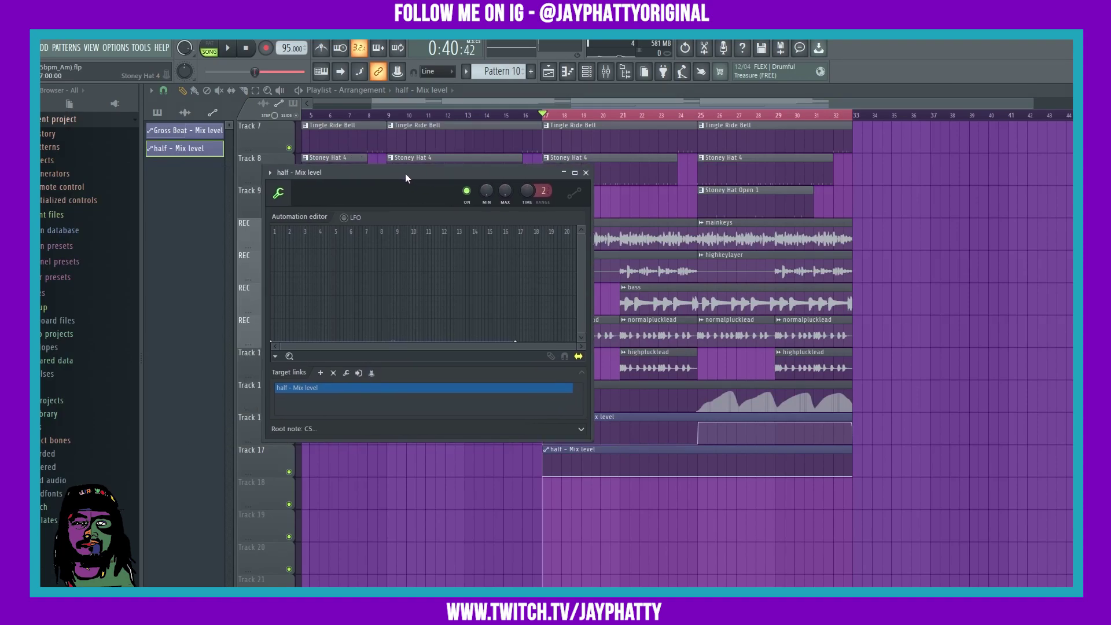
pyautogui.scroll(3, 503, 323)
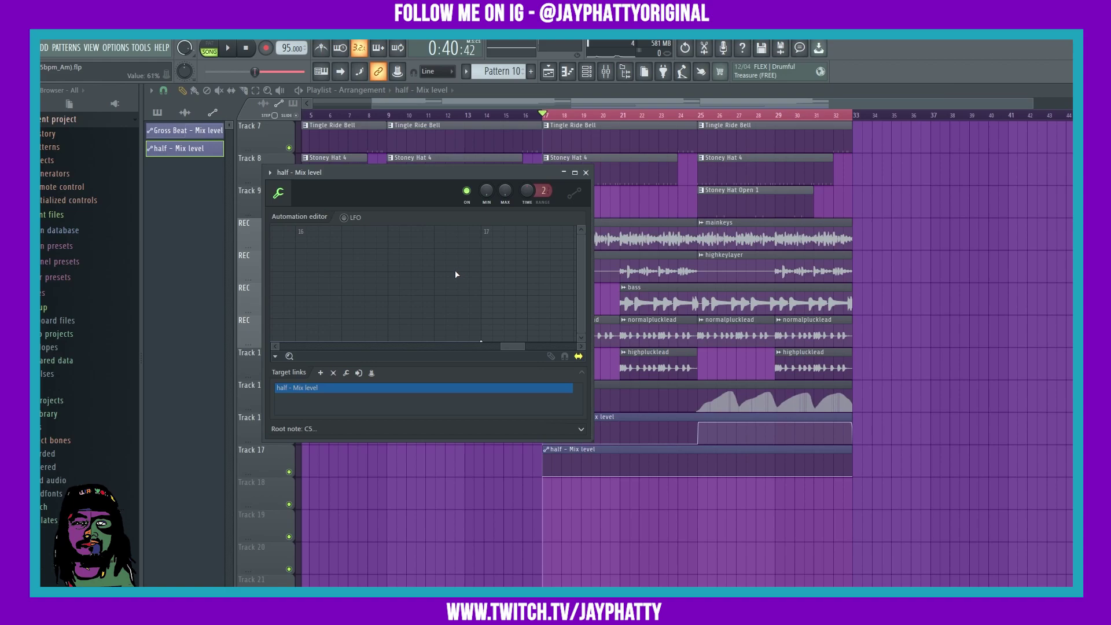
# - Raise the point near bar 16.9 to 74% and curve its drop to zero at bar 17
pyautogui.moveTo(456, 274); pyautogui.dragTo(455, 266)
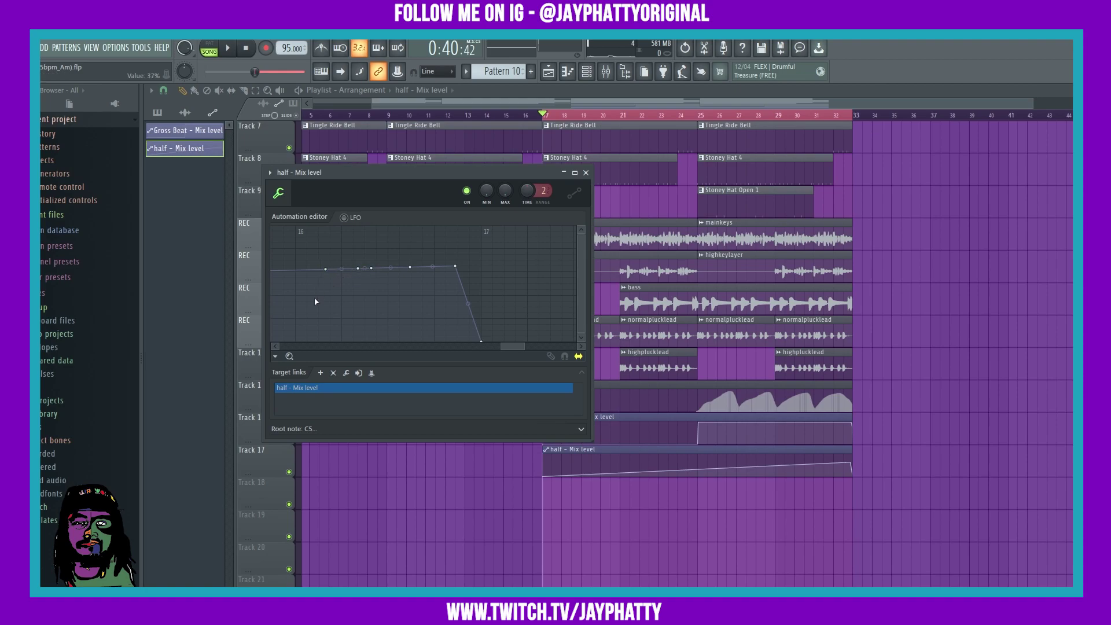
pyautogui.moveTo(310, 287); pyautogui.dragTo(432, 242)
pyautogui.moveTo(456, 271)
pyautogui.mouseDown()
pyautogui.moveTo(479, 261)
pyautogui.moveTo(456, 257)
pyautogui.mouseUp()
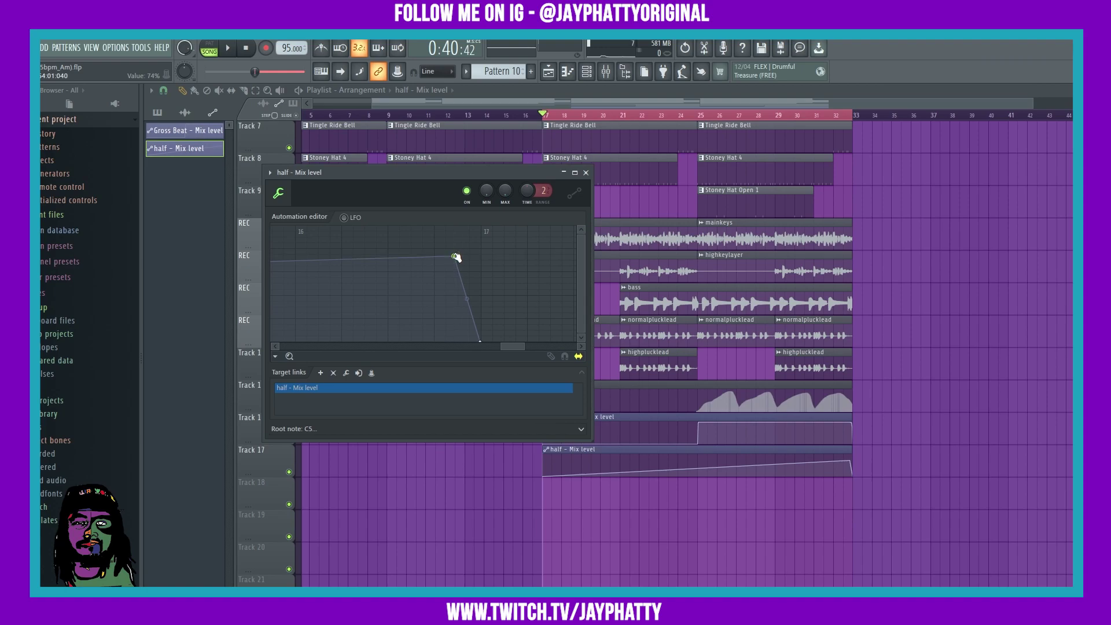
pyautogui.click(480, 342)
pyautogui.moveTo(465, 300); pyautogui.dragTo(467, 256)
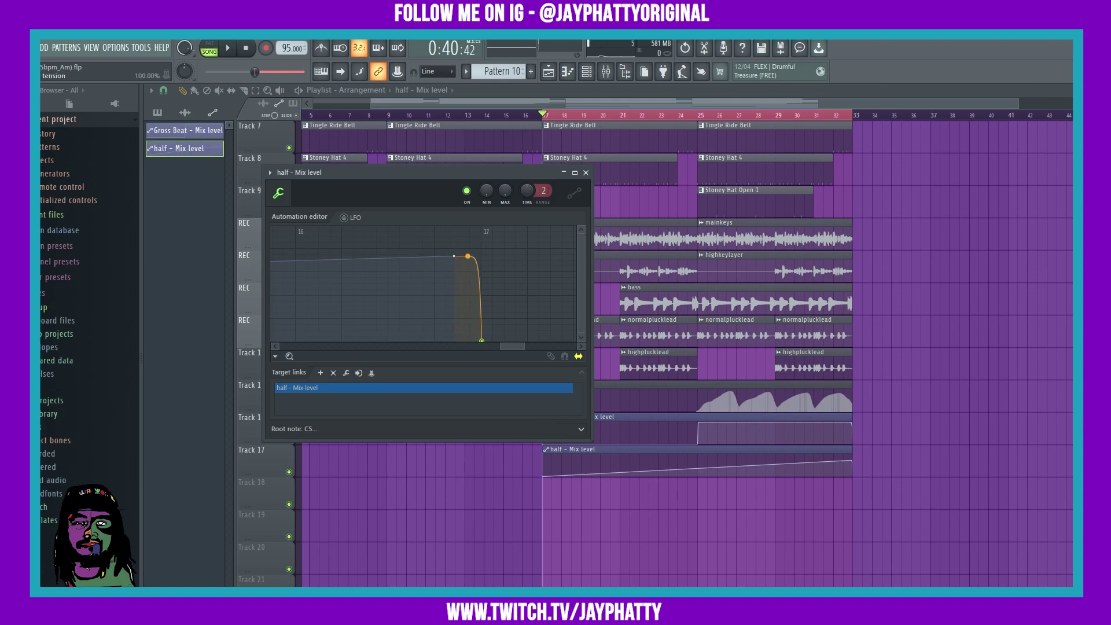
# - Switch the bar 16.9 point to Wave mode, slow it to a triangle wave, and play
pyautogui.rightClick(453, 256)
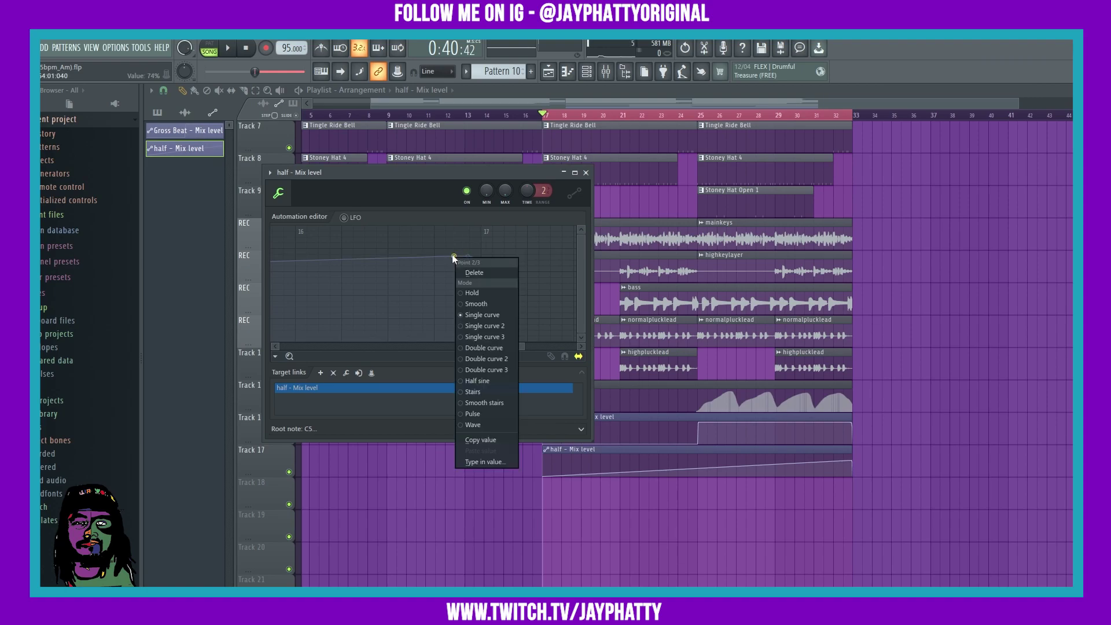
pyautogui.click(473, 425)
pyautogui.scroll(-5, 382, 294)
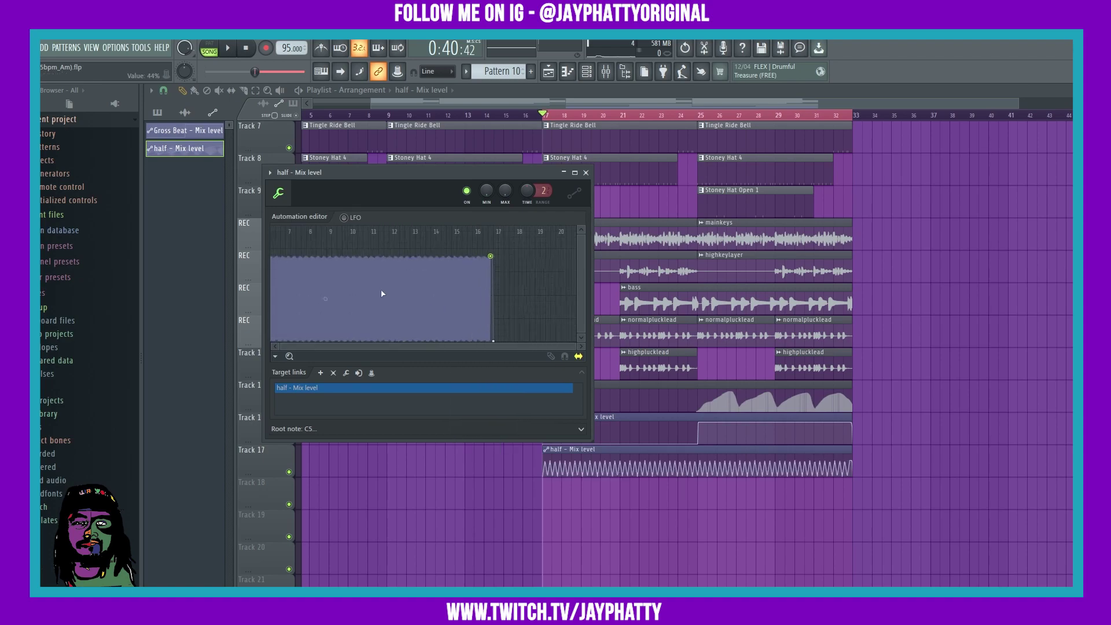
pyautogui.scroll(-2, 382, 294)
pyautogui.moveTo(390, 301)
pyautogui.mouseDown()
pyautogui.moveTo(392, 243)
pyautogui.moveTo(392, 298)
pyautogui.mouseUp()
pyautogui.press('space')
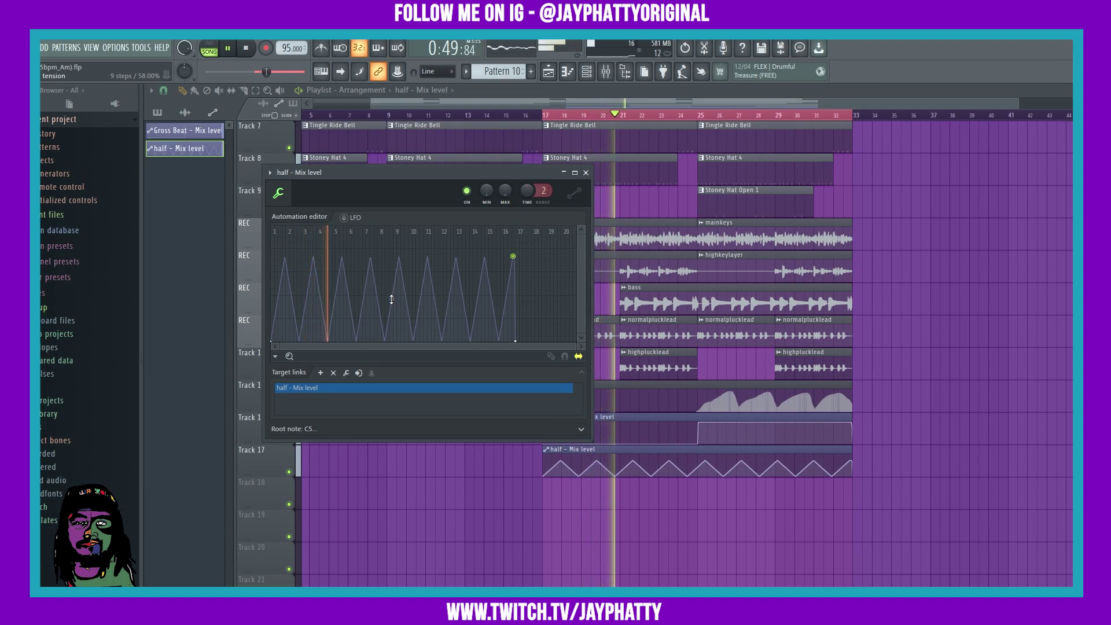
# - Tune the triangle wave's rate during playback, trying 7, 3 and 9 steps
pyautogui.click(391, 299)
pyautogui.moveTo(391, 299); pyautogui.dragTo(392, 299)
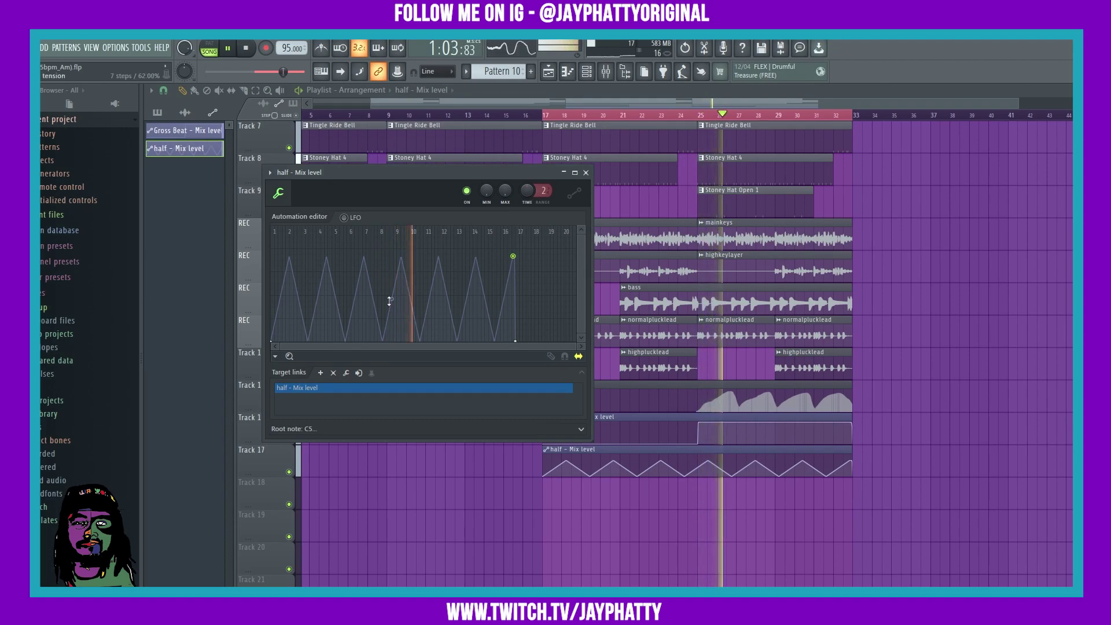
pyautogui.moveTo(392, 298)
pyautogui.mouseDown()
pyautogui.moveTo(392, 288)
pyautogui.moveTo(392, 312)
pyautogui.mouseUp()
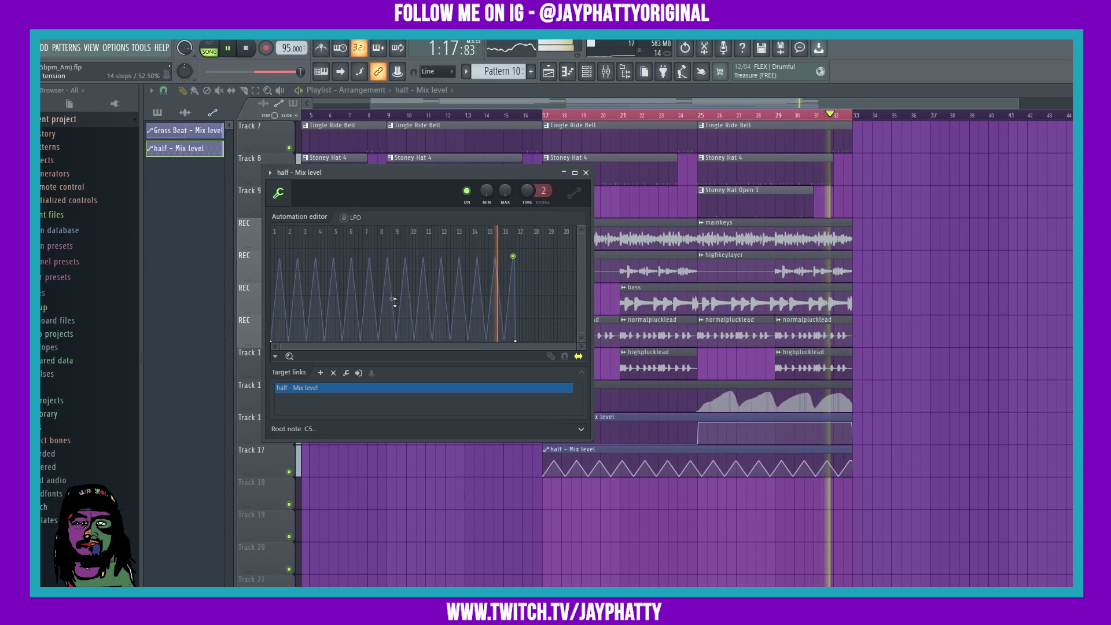
pyautogui.moveTo(394, 303); pyautogui.dragTo(394, 280)
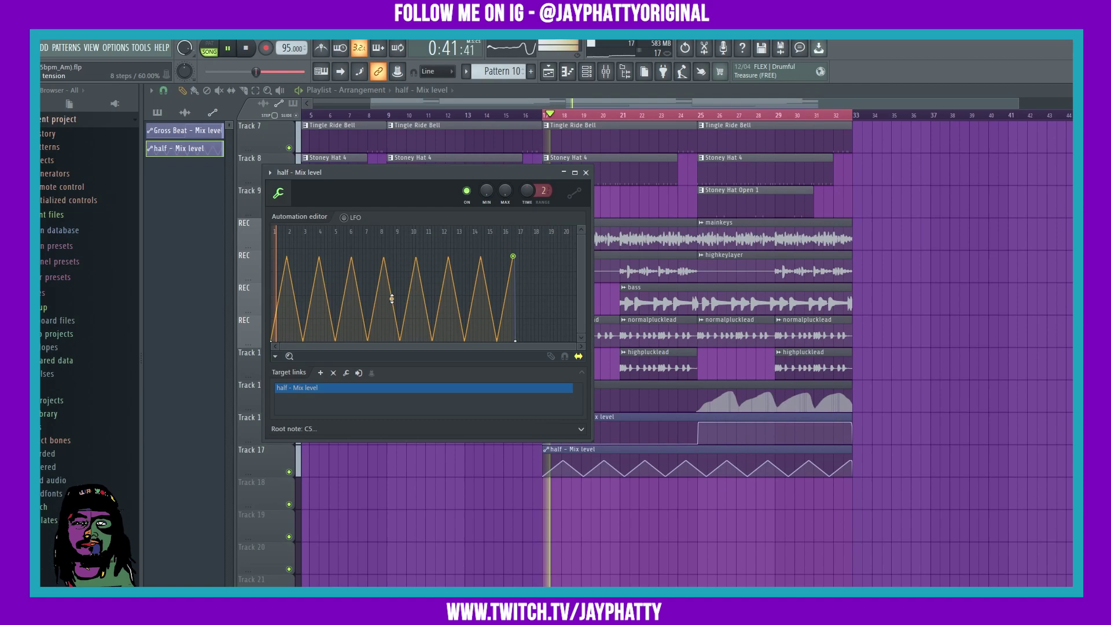
# - Settle the wave at 8 triangle steps and stop playback
pyautogui.moveTo(392, 300); pyautogui.dragTo(391, 311)
pyautogui.press('space')
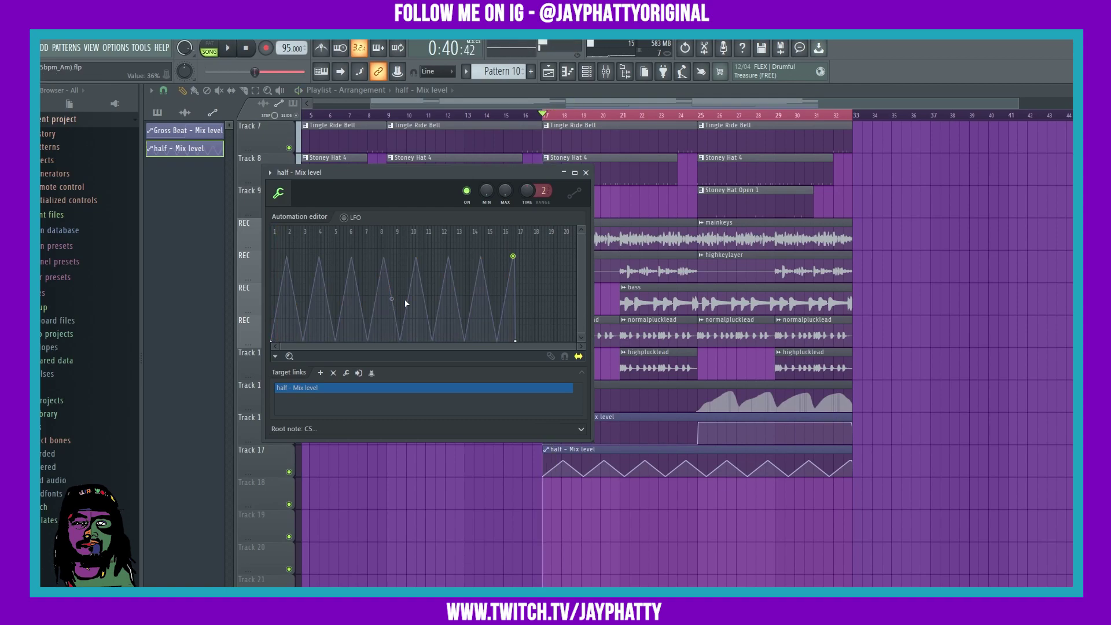